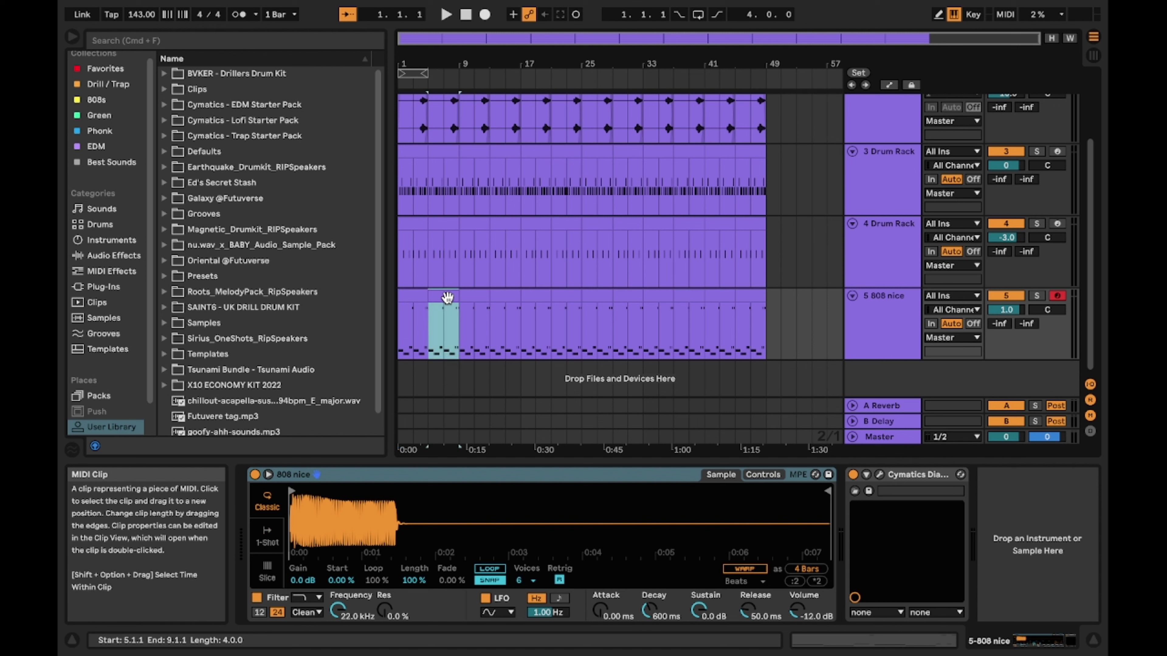
Clear the intro bars from the 808 and Drum Racks so they enter at bars 5 and 9.
key("Delete")
left_click(451, 228)
key("Delete")
scroll(431, 346, "up", 3)
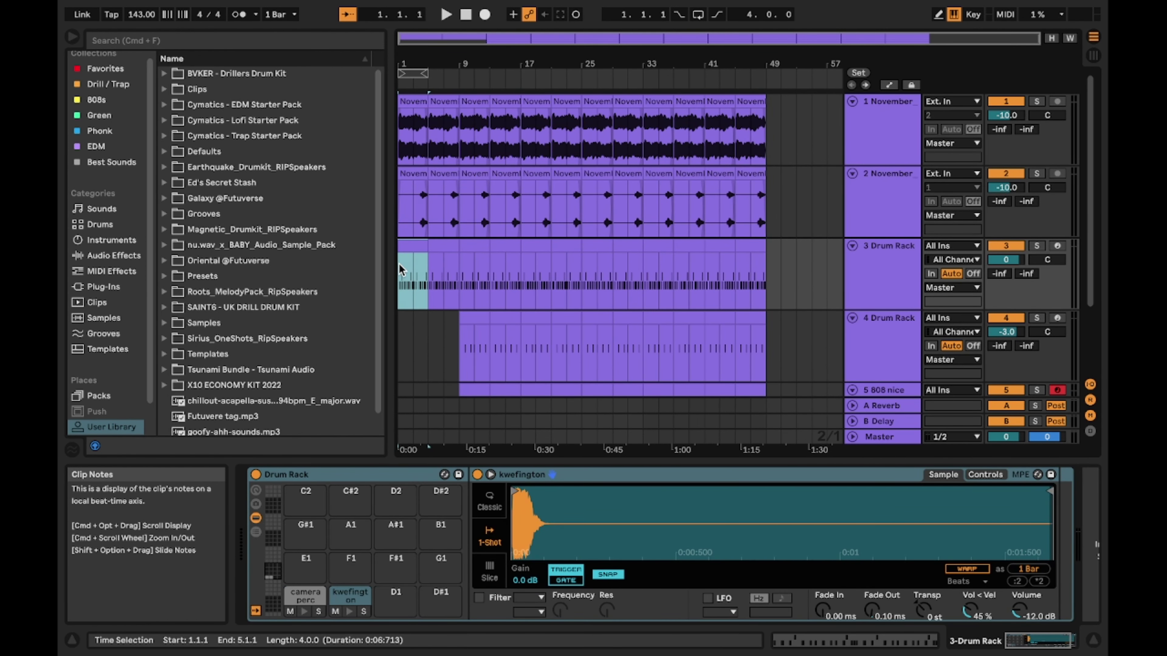
key("Delete")
key("space")
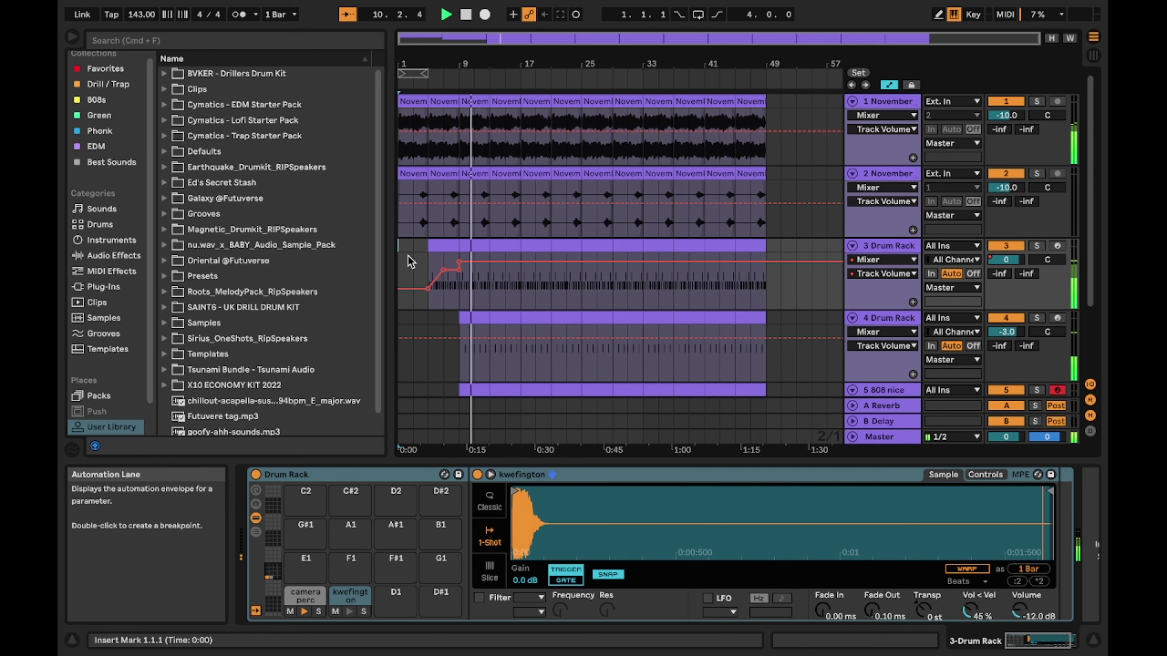
left_click(474, 277)
key("space")
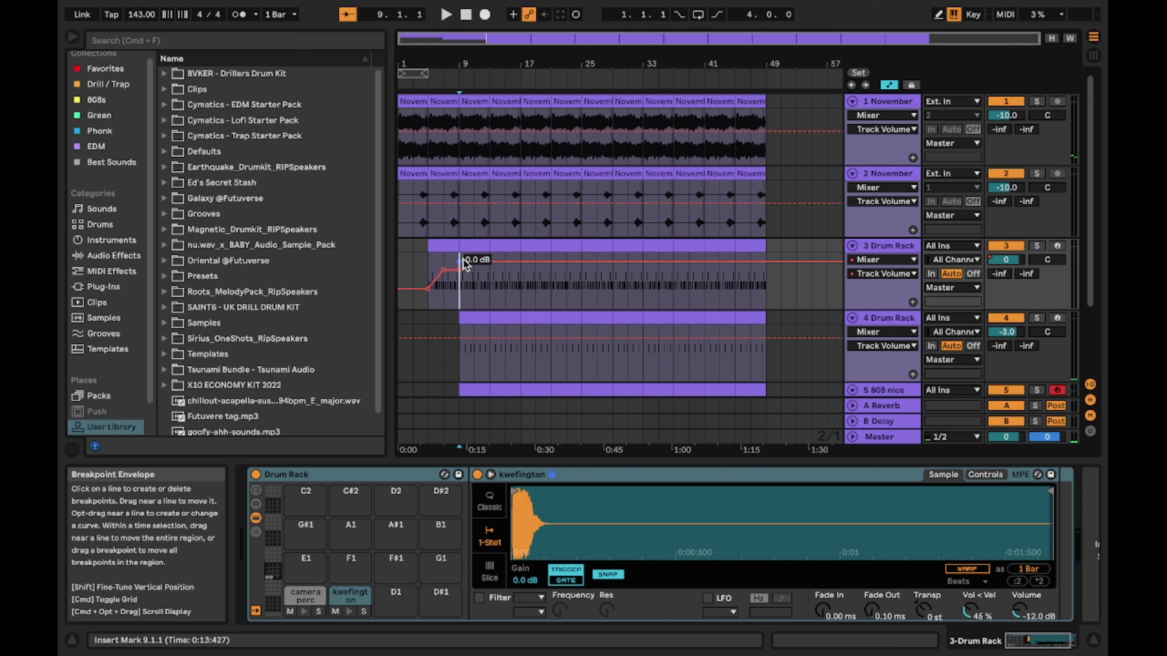
Lower the first Drum Rack's volume after its ramp to -2.0 dB.
left_click_drag(476, 261, 465, 280)
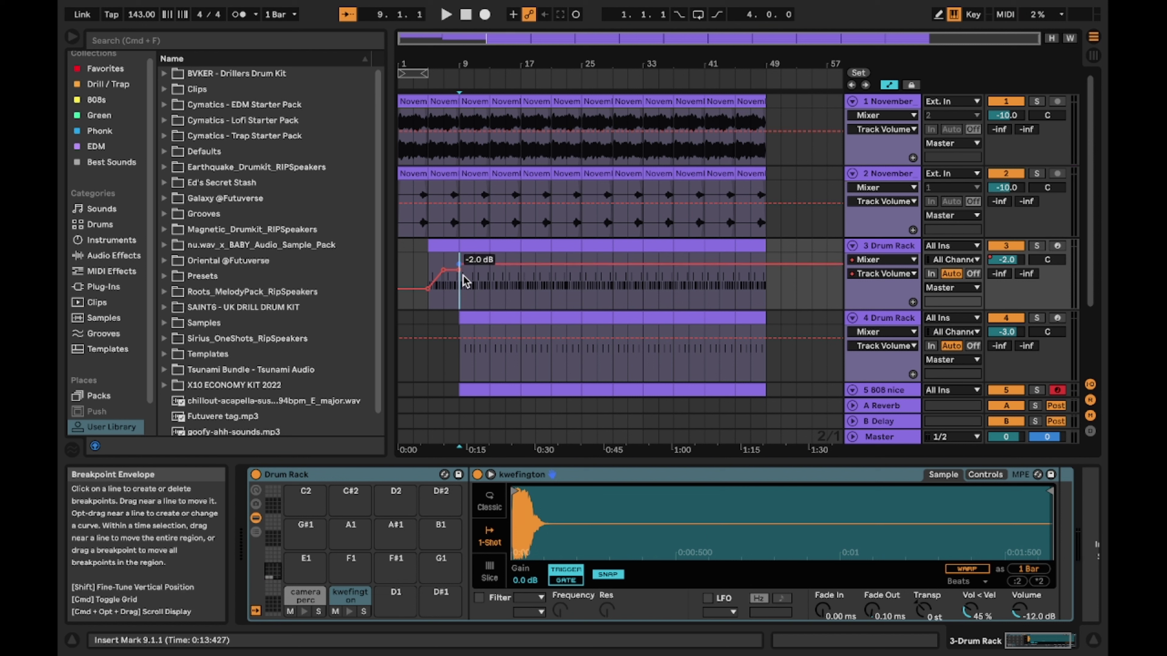
Add the 'little filler 140 bpm' sample as a new track spanning into bar 9.
left_click_drag(254, 295, 505, 359)
left_click(887, 332)
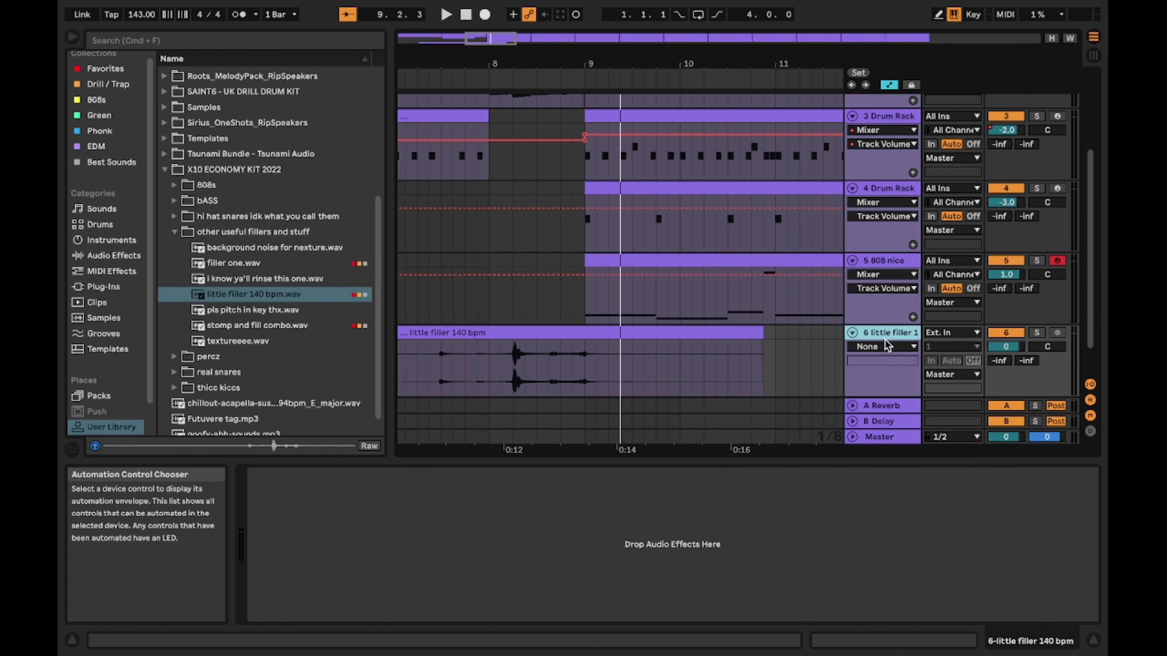
left_click(882, 346)
left_click(869, 371)
scroll(581, 348, "up", 3)
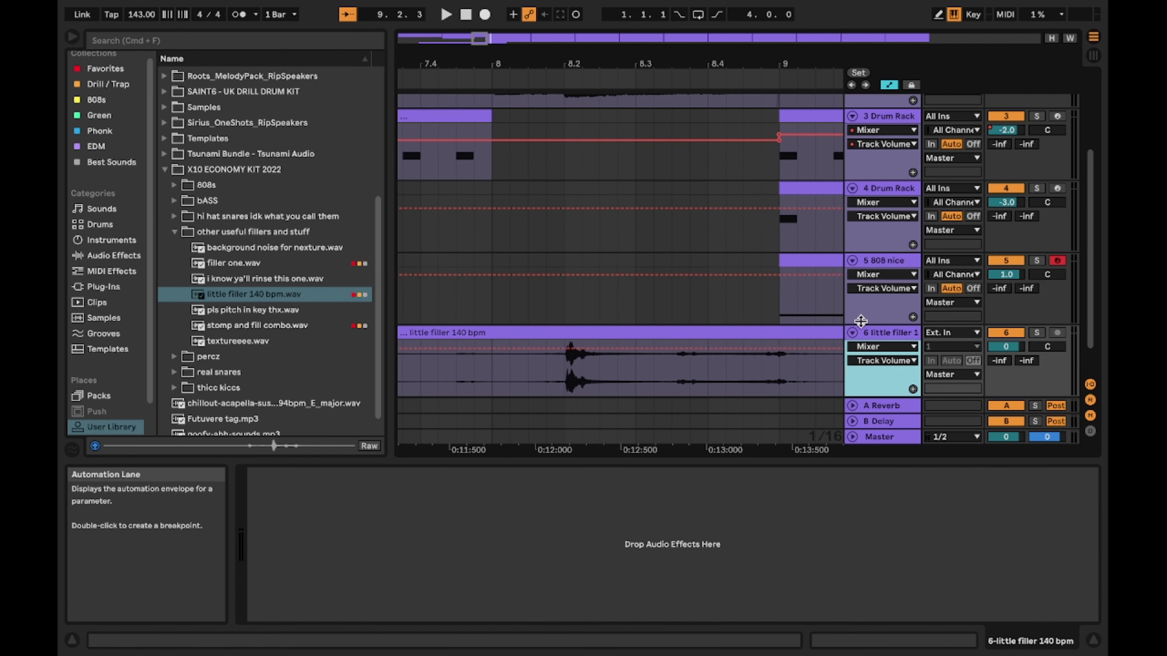
left_click(566, 348)
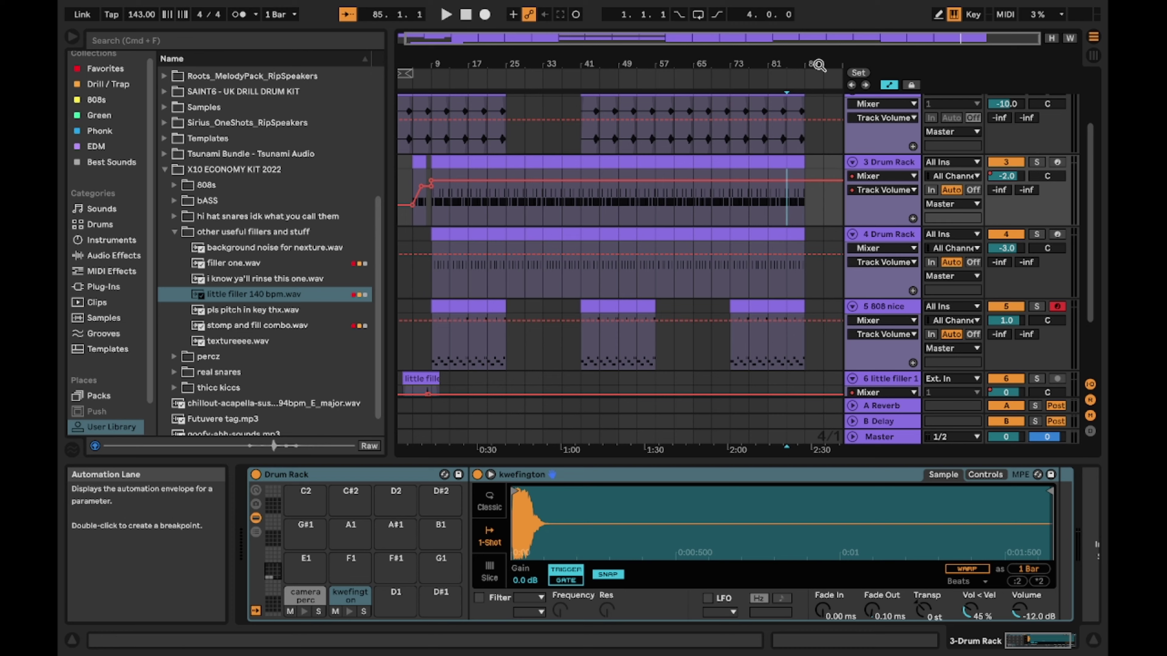
left_click_drag(702, 285, 626, 99)
key("super+d")
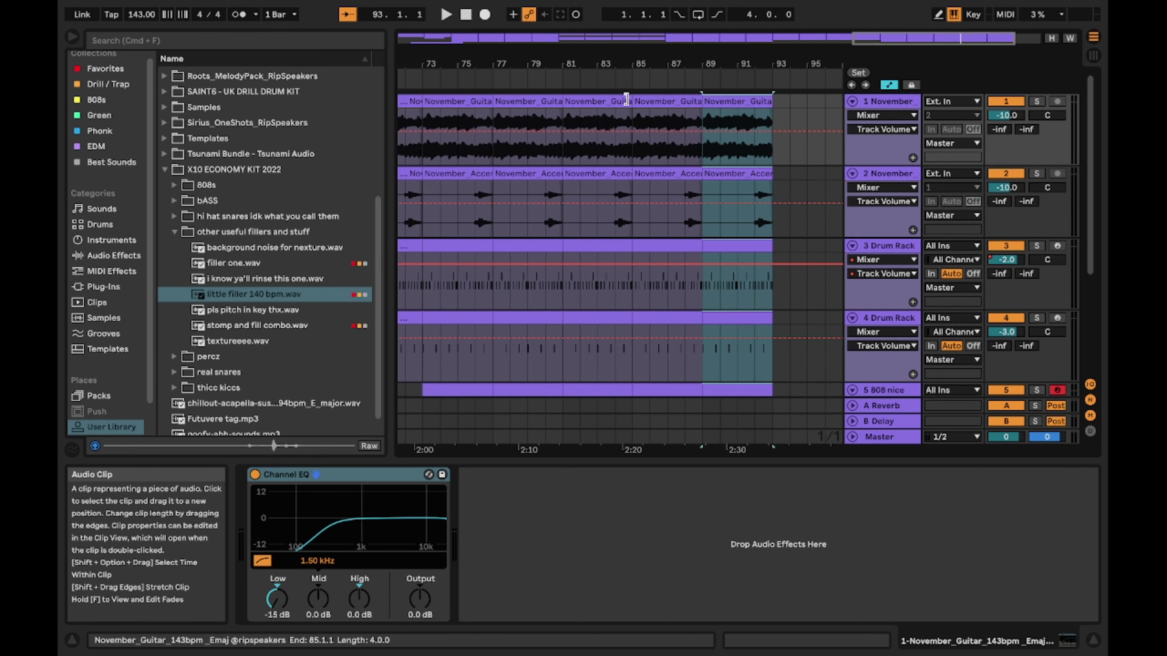
left_click(807, 258)
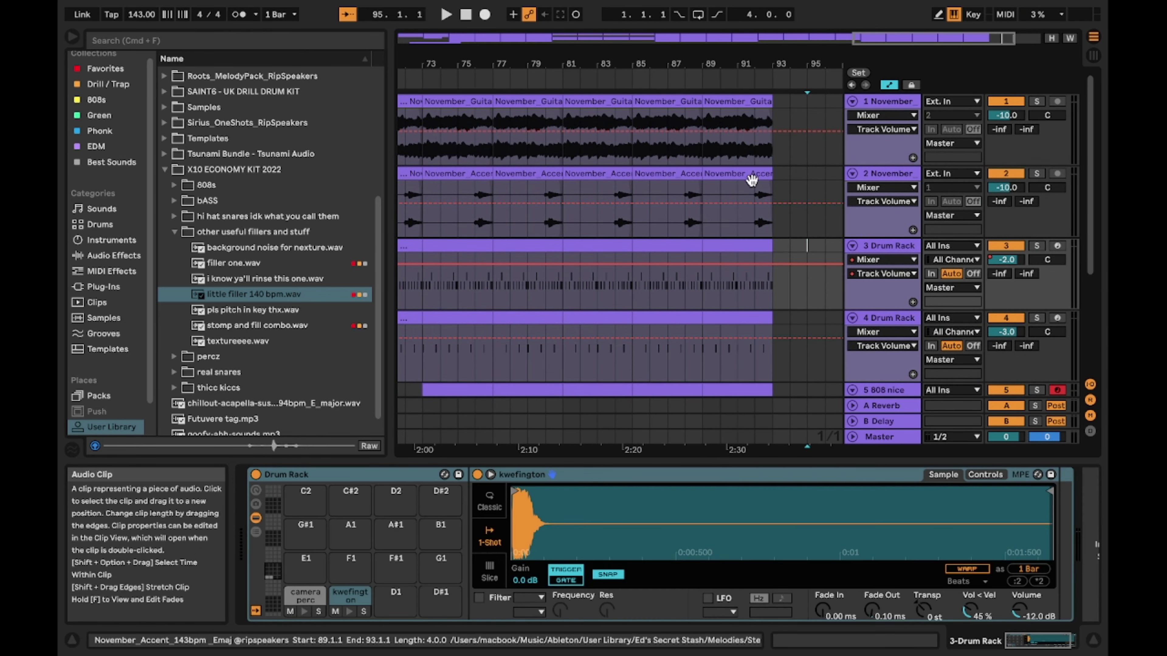
Fade out the guitar, accent and first Drum Rack after bar 89; remove drums and 808 there.
left_click_drag(772, 322, 702, 395)
key("Delete")
left_click_drag(702, 131, 772, 163)
left_click_drag(702, 202, 772, 236)
left_click_drag(702, 265, 754, 307)
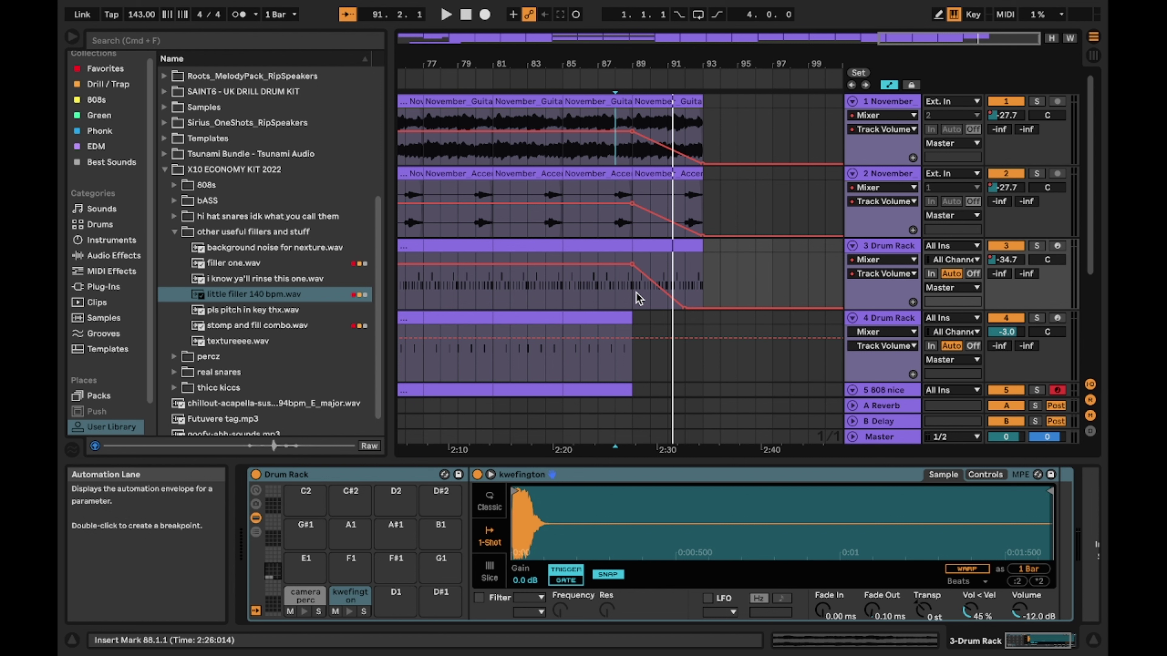
scroll(636, 293, "down", 3)
key("Left")
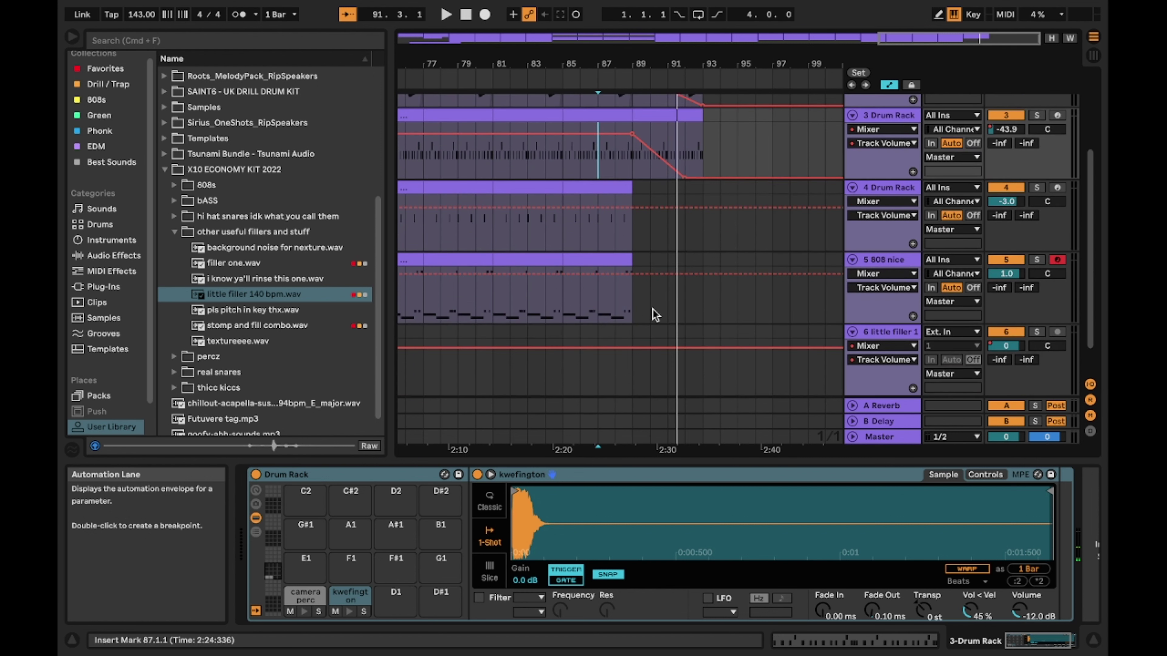
left_click(642, 188)
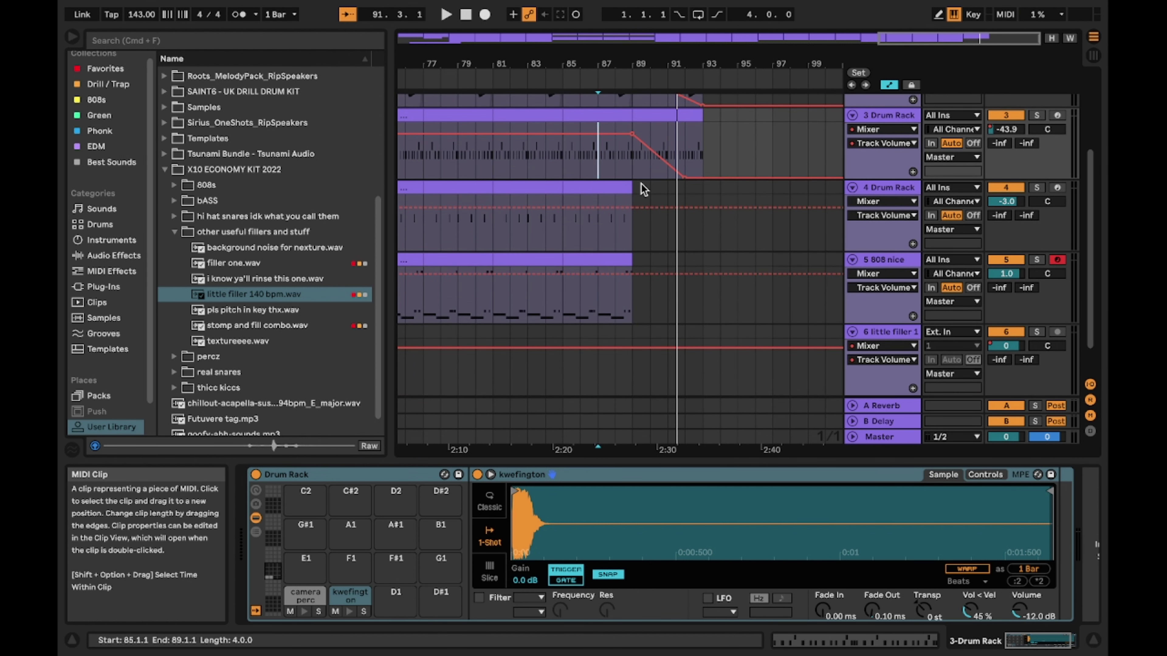
Fit the whole arrangement into view and play it from the start.
scroll(433, 205, "up", 5)
key("minus")
key("minus")
key("minus")
key("Home")
key("space")
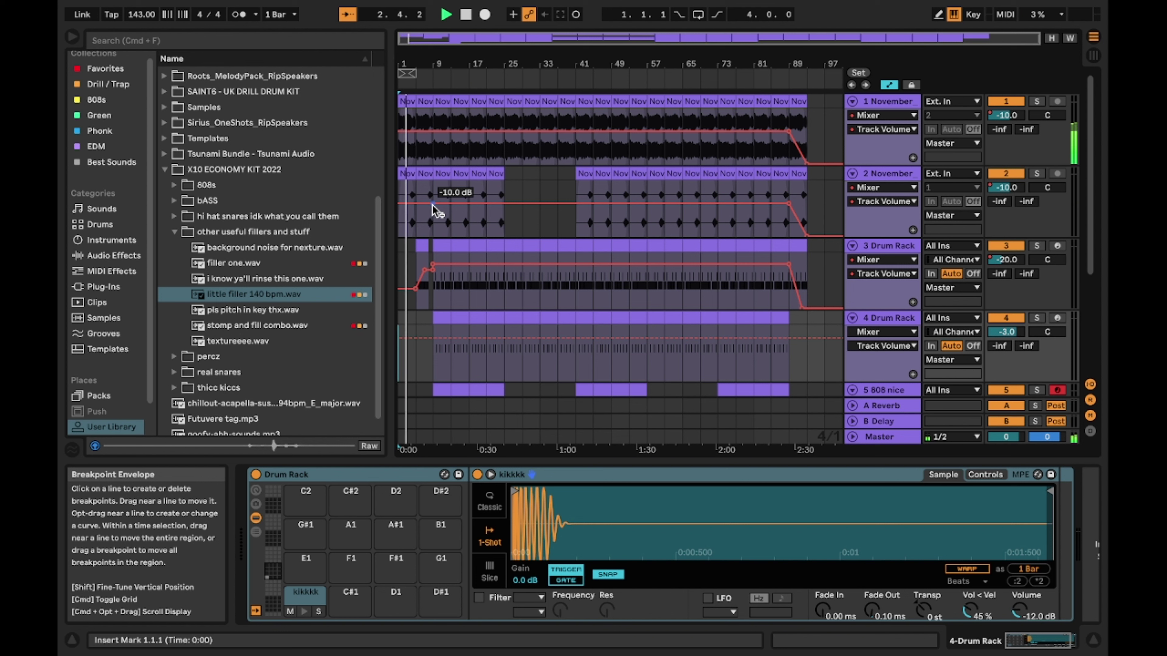